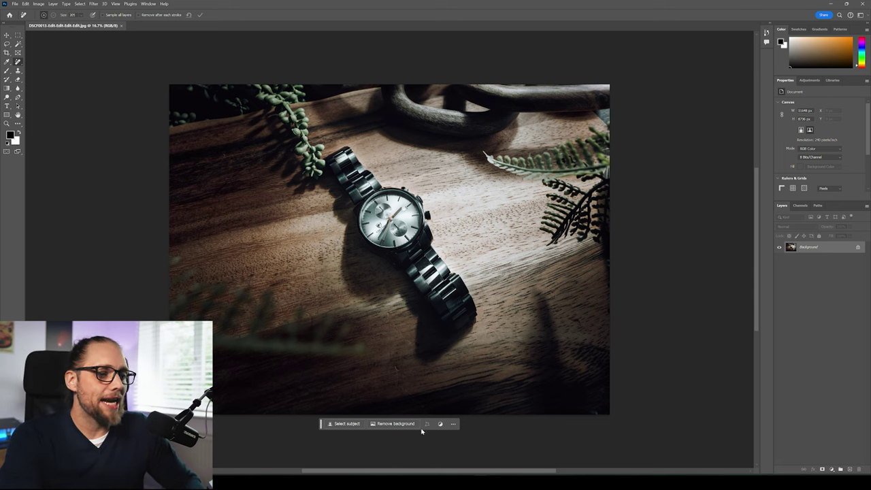
Step: Reposition the contextual task bar and make a trial lasso selection around the hanging plant beside the watch strap
mouse_move(322, 424)
mouse_down()
mouse_move(309, 343)
mouse_move(270, 257)
mouse_move(340, 395)
mouse_move(340, 433)
mouse_move(263, 180)
mouse_move(338, 339)
mouse_move(333, 434)
mouse_up()
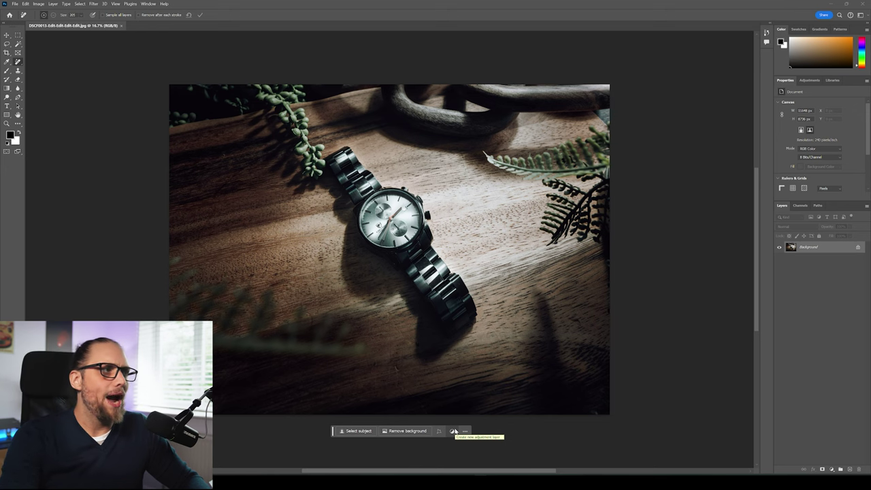
key(l)
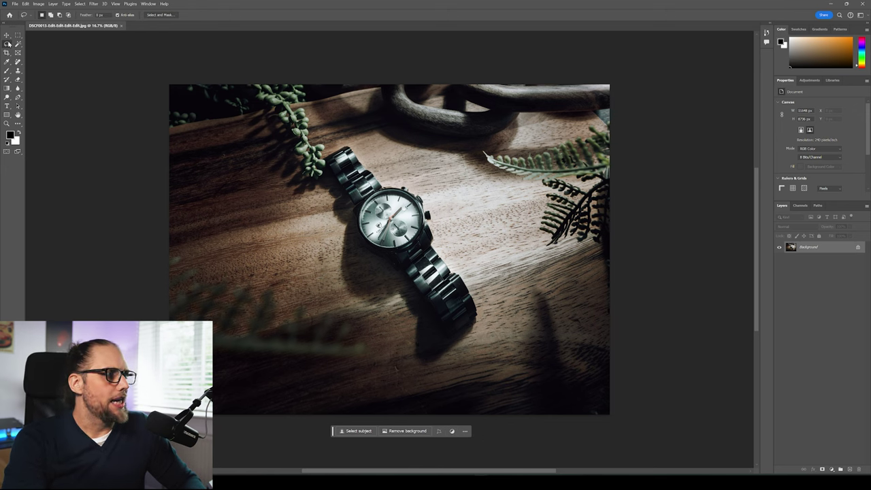
mouse_move(279, 137)
mouse_down()
mouse_move(284, 164)
mouse_move(325, 181)
mouse_move(316, 112)
mouse_move(277, 113)
mouse_move(278, 143)
mouse_up()
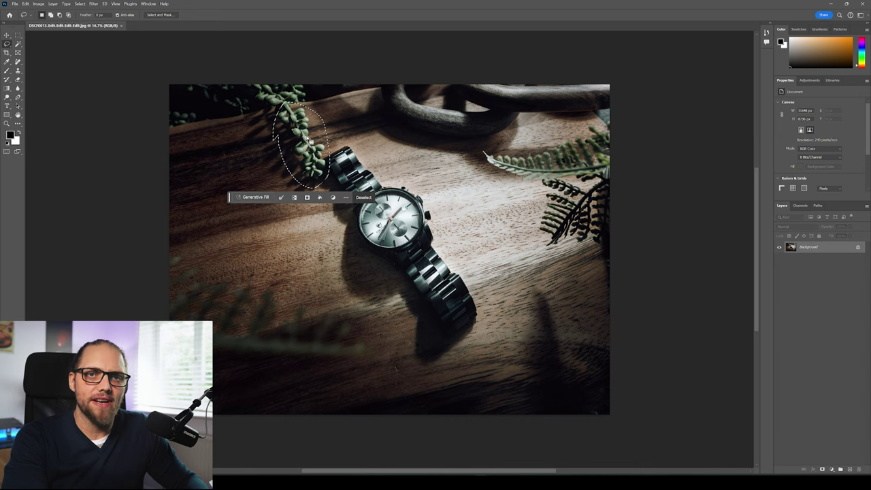
click(302, 149)
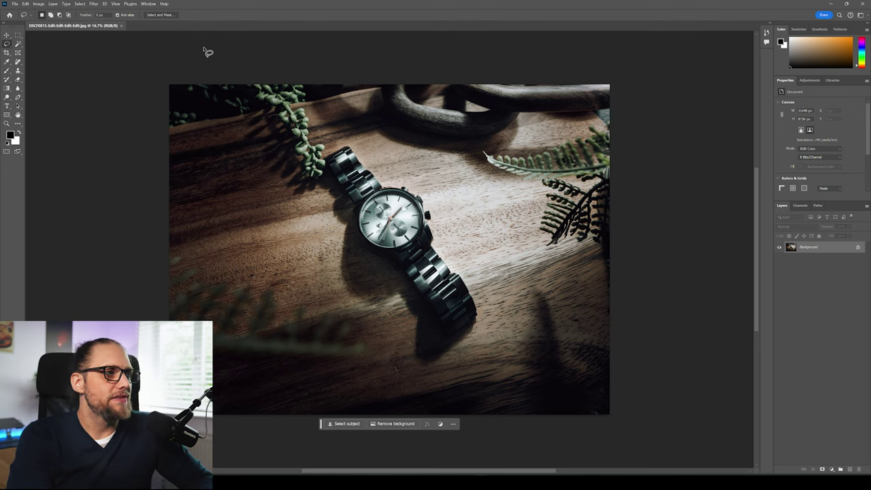
Step: Look up the option that shows or hides the Contextual Task Bar
click(147, 4)
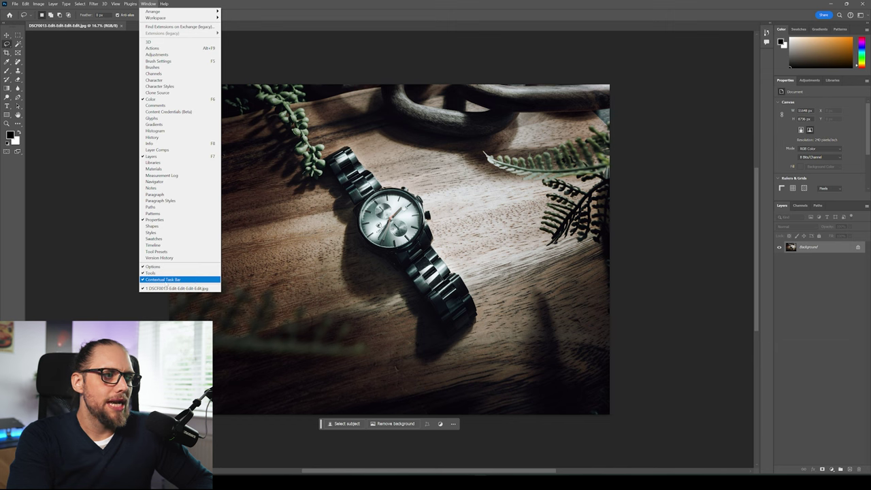
click(311, 3)
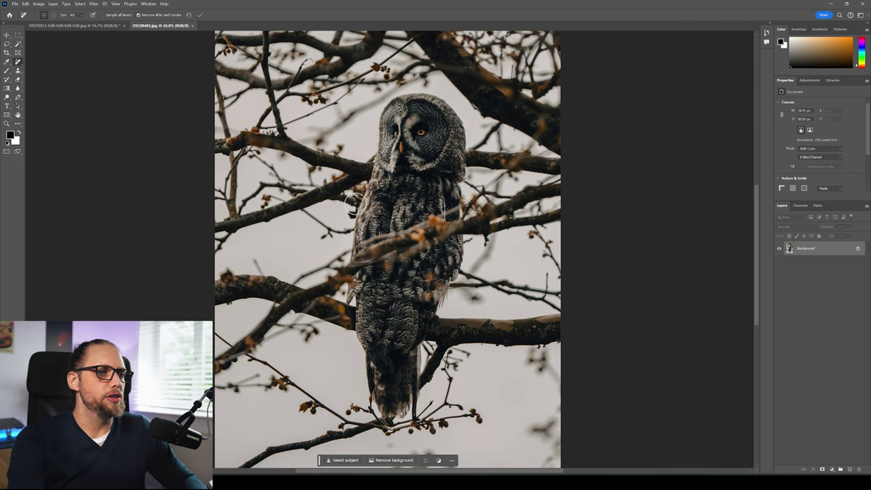
Step: Set the Remove tool's brush size to 271 and try it on the owl's lower body
scroll(408, 254, left, 1)
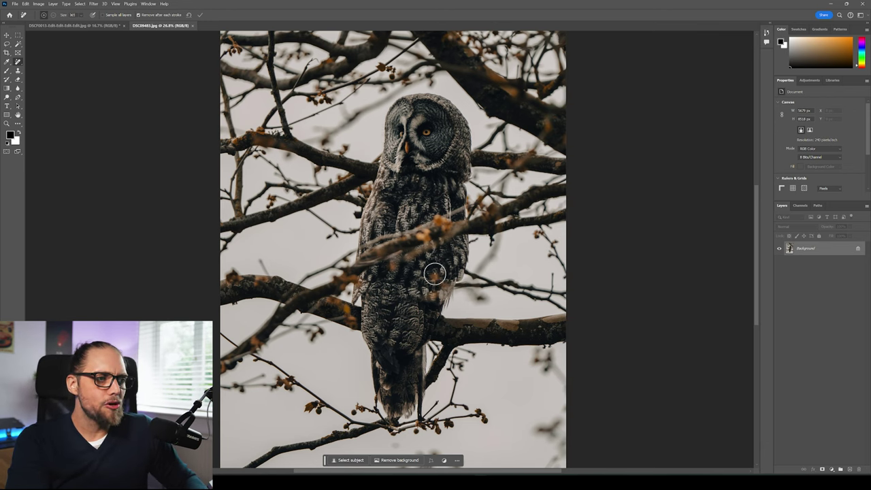
alt+right_click(435, 279)
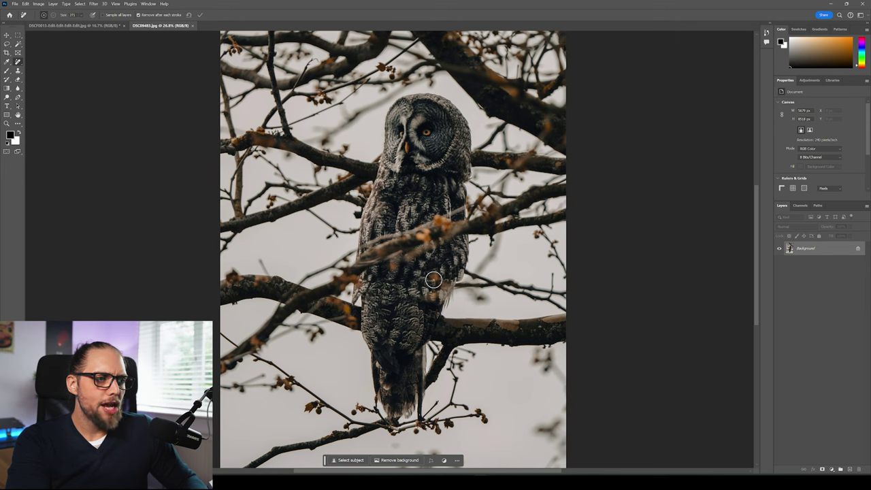
drag(433, 299, 428, 296)
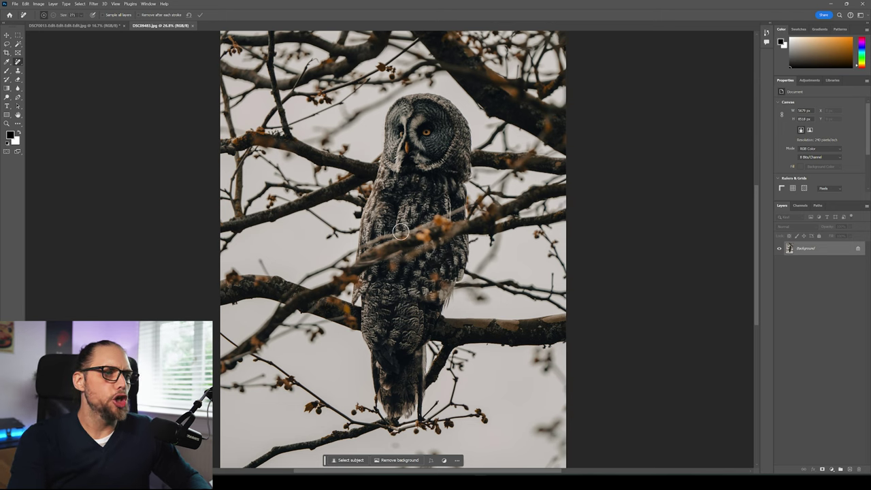
Step: Paint over the branch crossing the owl's body with the Remove tool at brush size 180 and apply the removal
scroll(409, 259, up, 2)
click(390, 277)
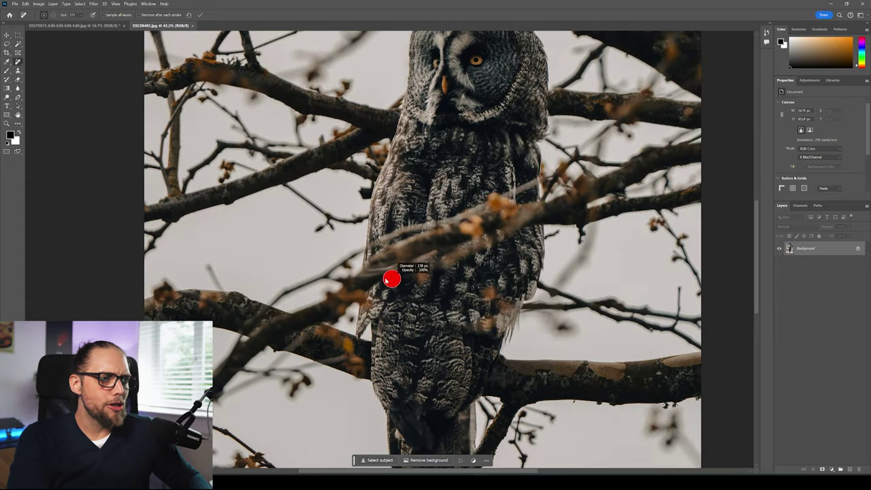
mouse_move(376, 248)
mouse_down()
mouse_move(383, 267)
mouse_move(408, 272)
mouse_move(387, 273)
mouse_move(373, 245)
mouse_move(484, 209)
mouse_move(538, 179)
mouse_up()
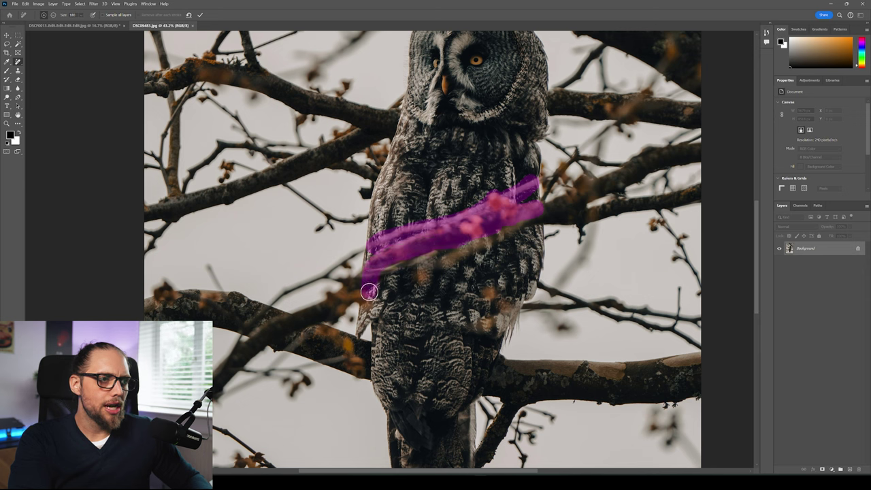
drag(368, 273, 444, 250)
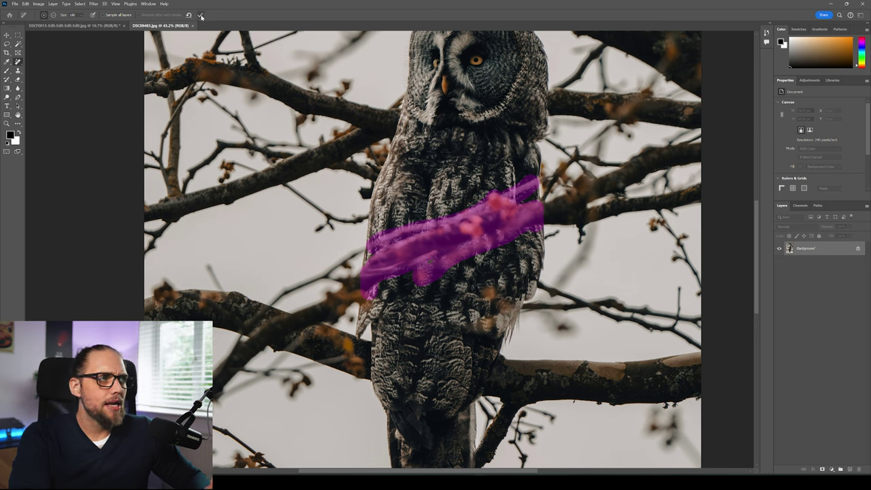
key(Return)
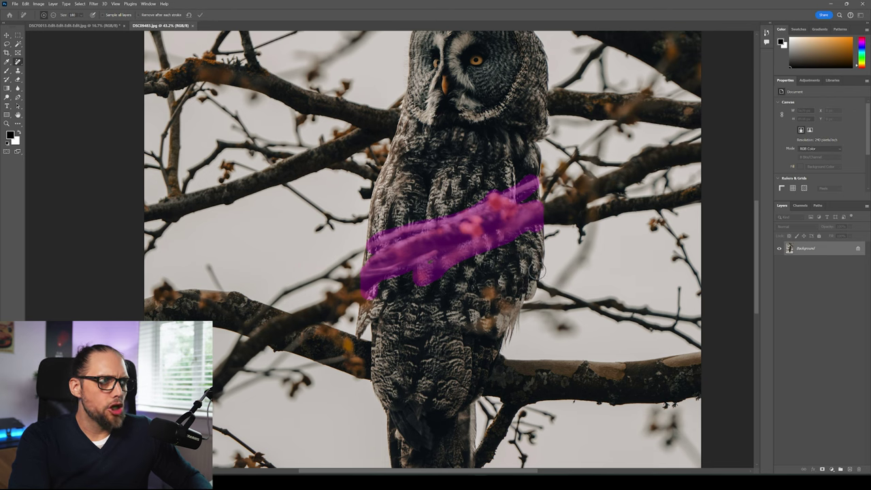
key(ctrl+minus)
scroll(536, 271, down, 2)
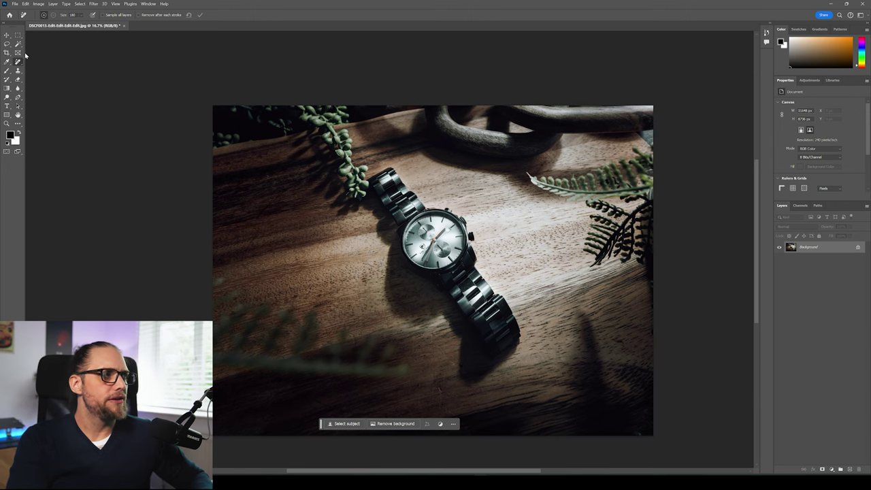
Step: Lasso the hanging plant next to the watch strap together with its shadow on the wood
click(7, 43)
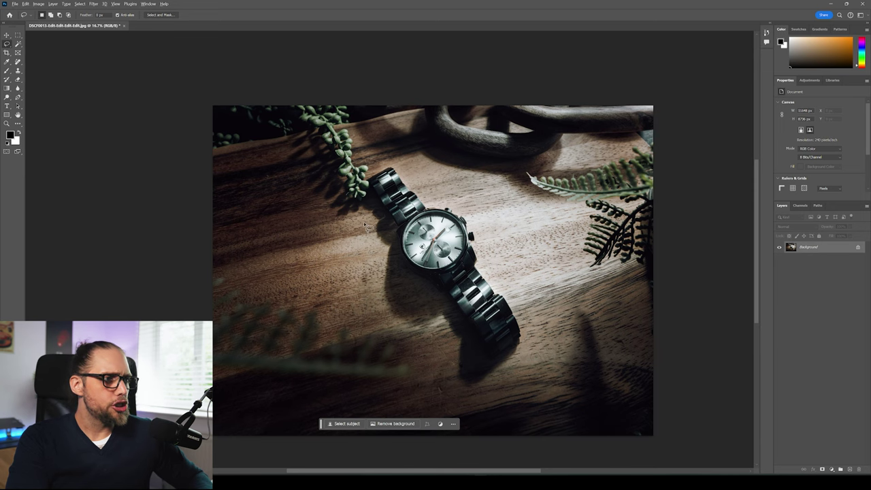
scroll(370, 221, up, 2)
scroll(337, 253, up, 1)
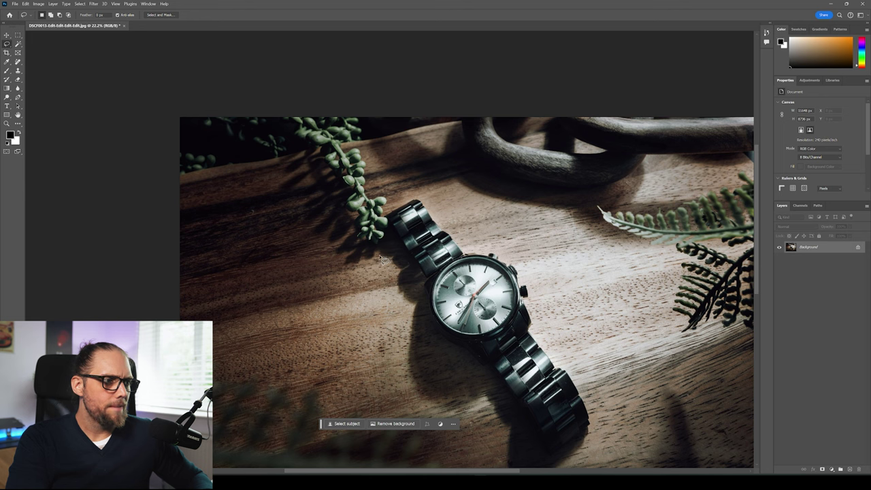
mouse_move(347, 270)
mouse_down()
mouse_move(388, 245)
mouse_move(390, 228)
mouse_move(368, 158)
mouse_up()
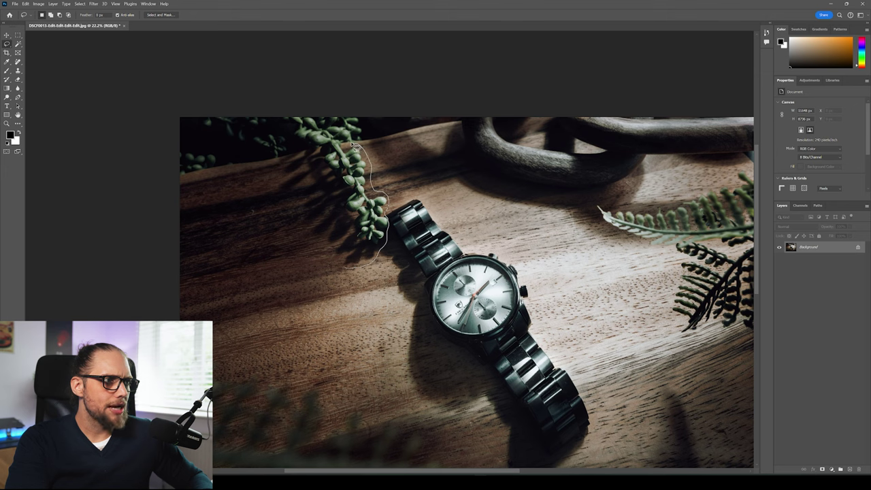
mouse_move(338, 145)
mouse_down()
mouse_move(282, 168)
mouse_move(276, 191)
mouse_move(302, 243)
mouse_move(353, 272)
mouse_up()
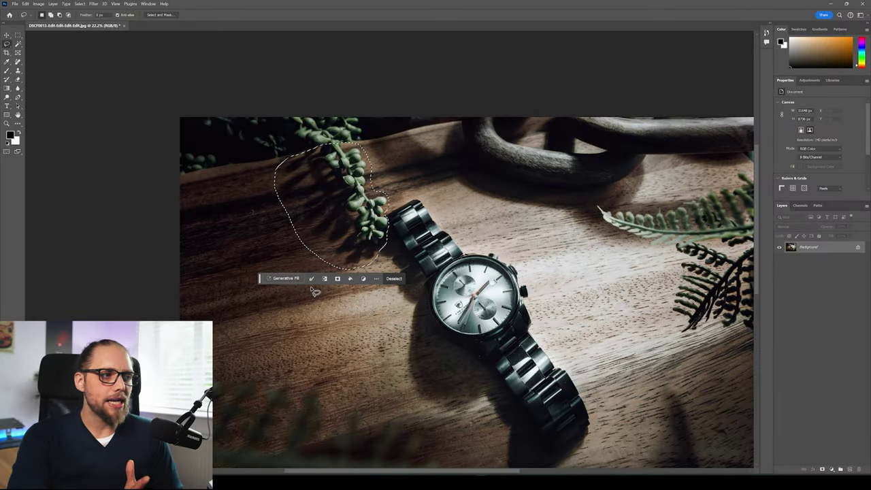
Step: Run Generative Fill on the selected plant area with an empty prompt
click(283, 279)
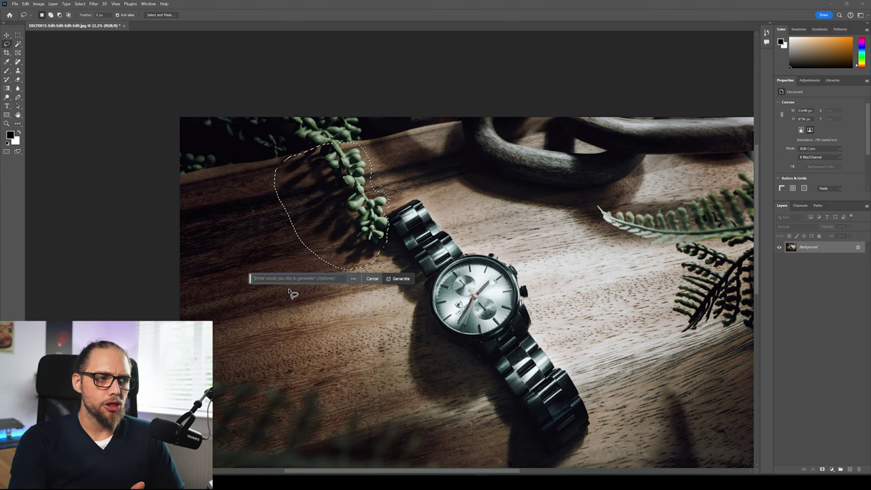
click(400, 279)
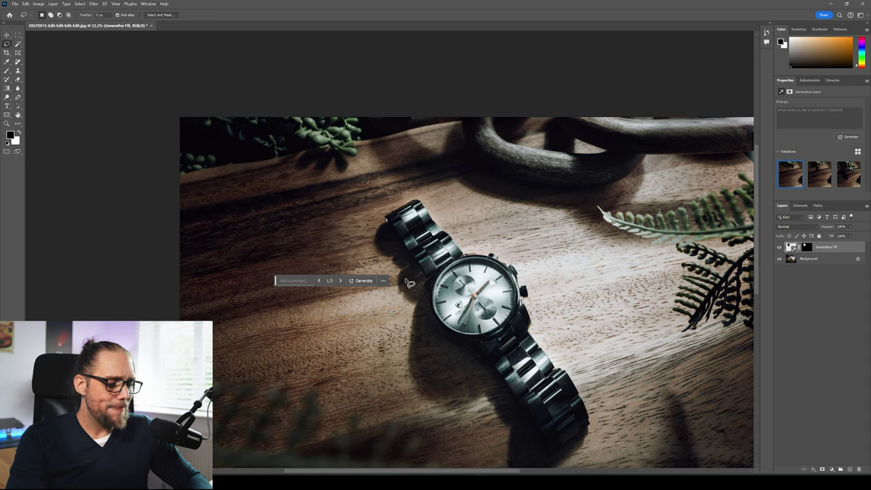
key(ctrl+minus)
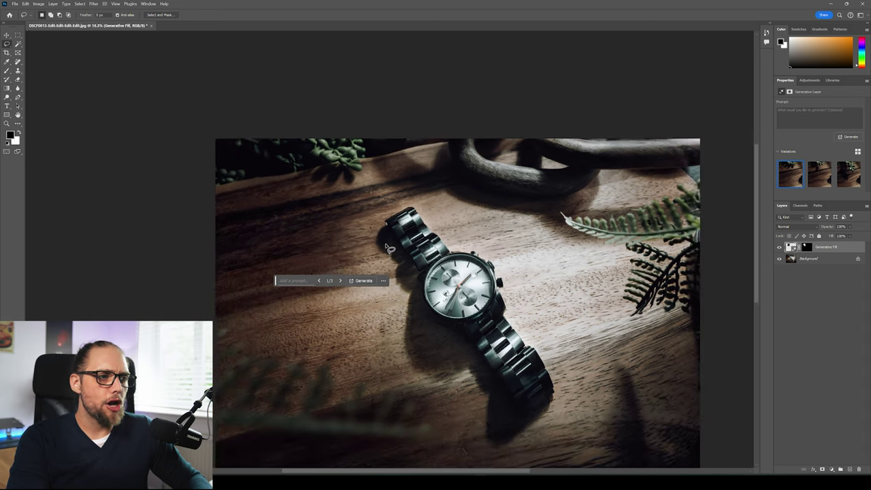
scroll(426, 279, down, 2)
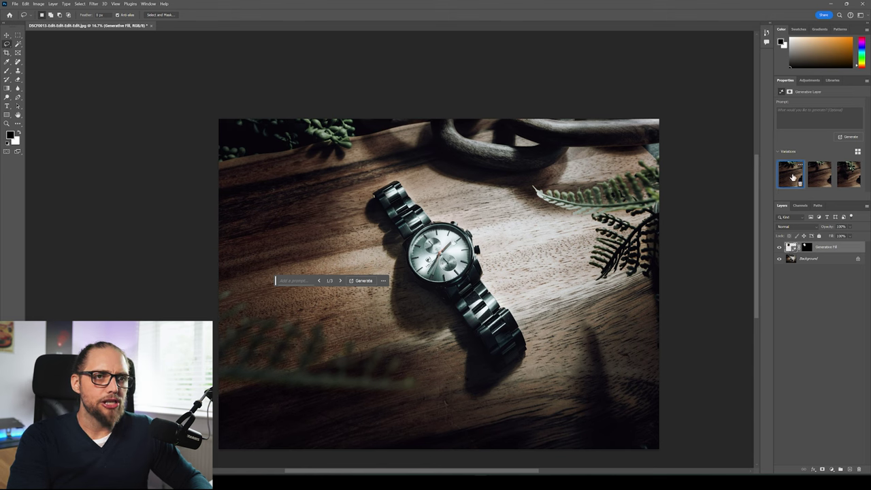
Step: Compare the three Generative Fill variations for the removed plant and choose the third one
click(820, 178)
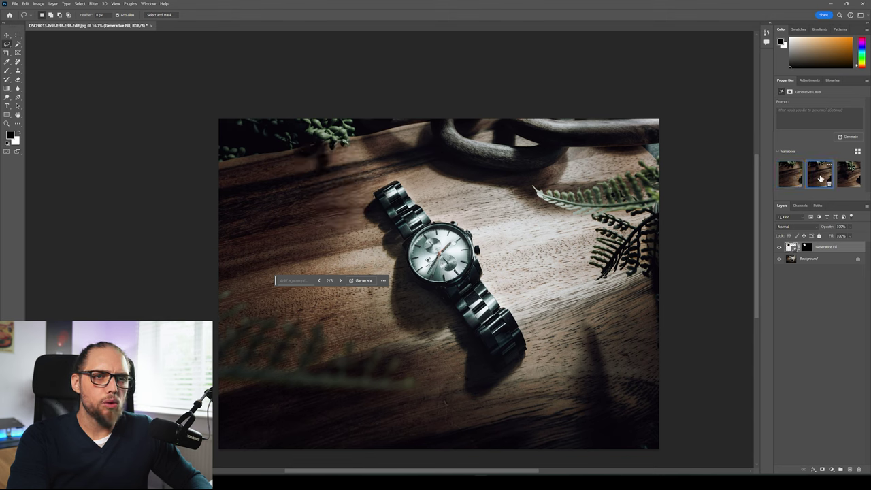
click(847, 180)
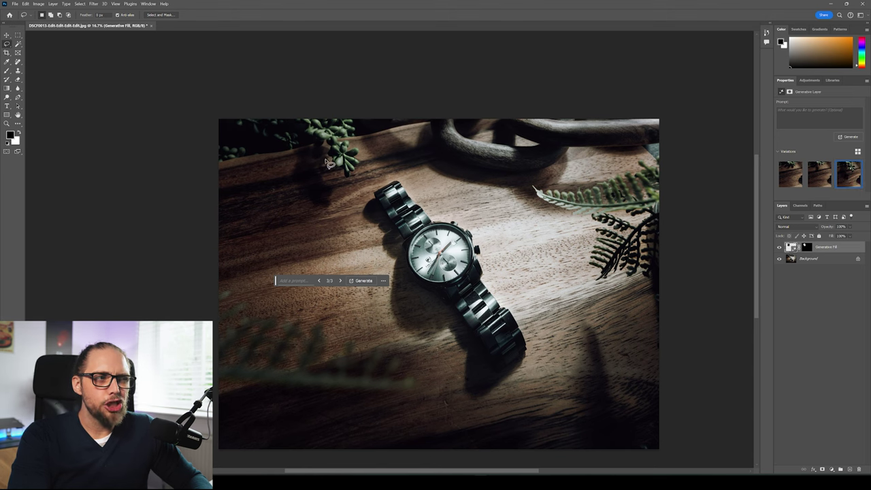
click(784, 181)
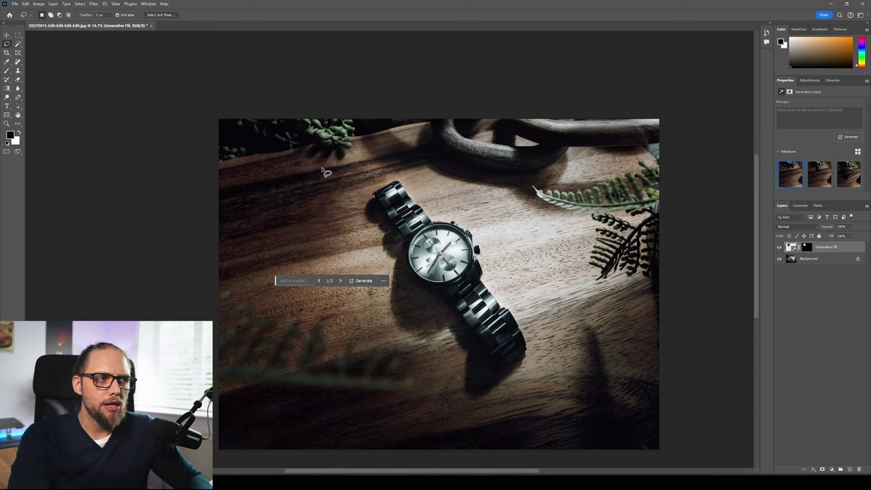
click(819, 174)
click(847, 180)
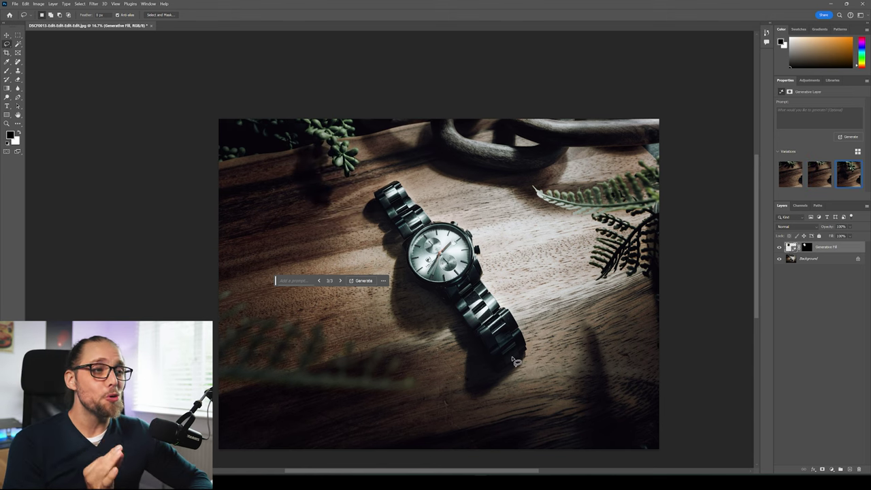
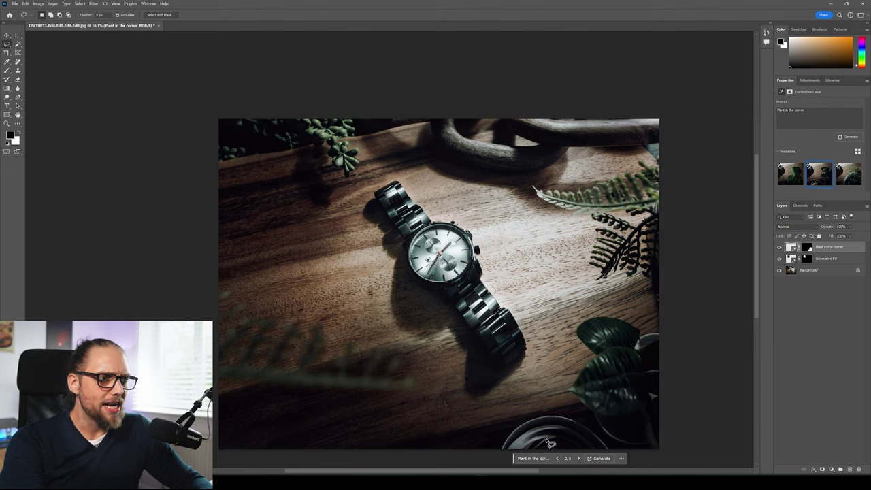
Step: Compare the third and second variations of the "Plant in the corner" fill and choose the second
click(847, 177)
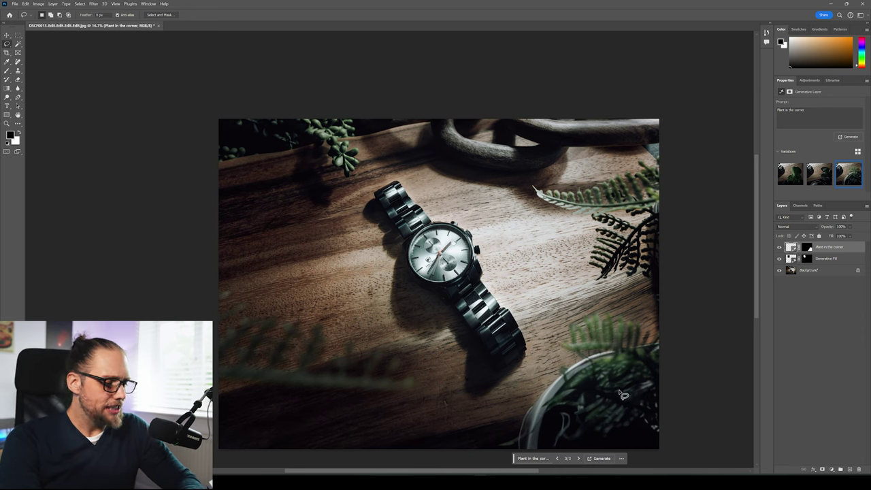
click(817, 176)
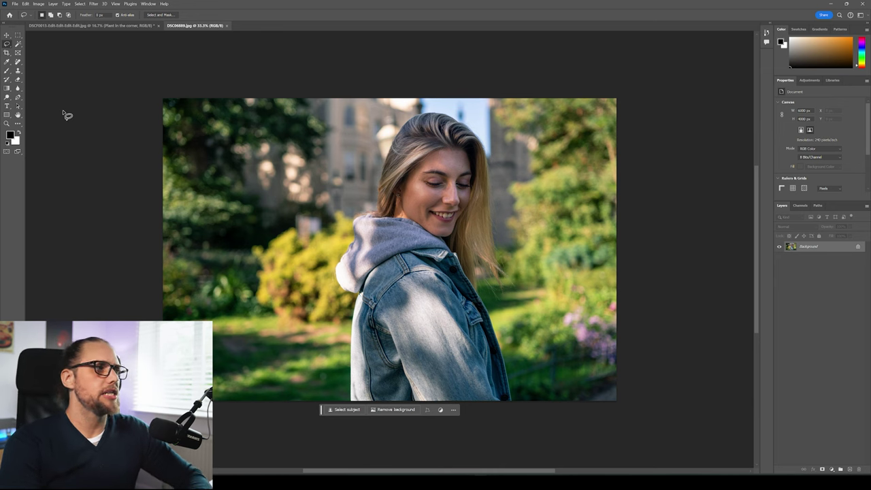
Step: Extend the portrait's canvas beyond its right and bottom edges with the Crop tool and fill it using Generative Expand with an empty prompt
key(c)
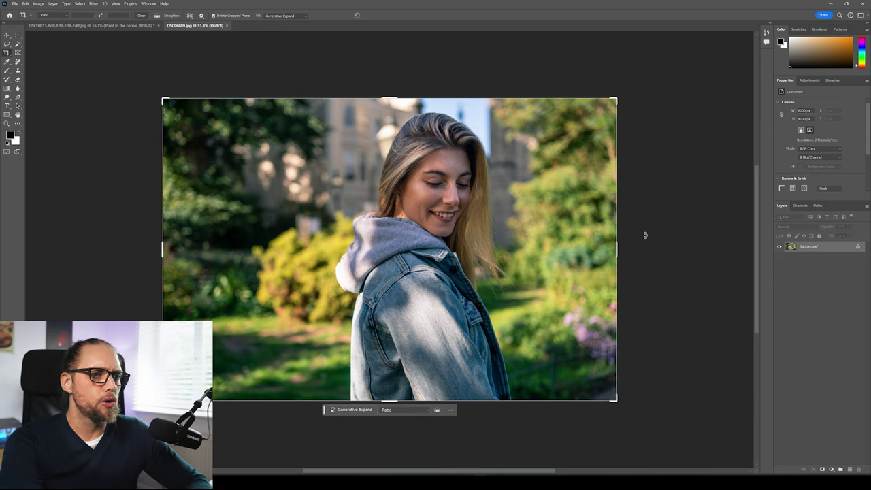
drag(616, 252, 659, 248)
drag(397, 403, 397, 433)
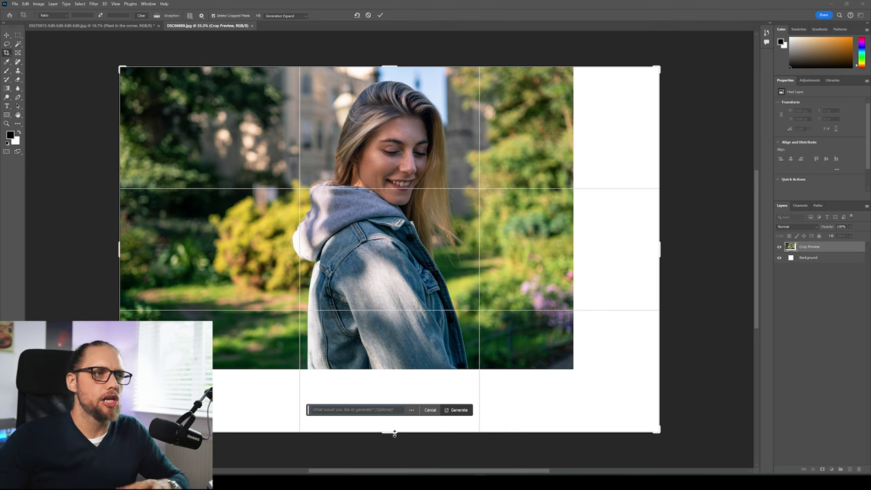
click(394, 433)
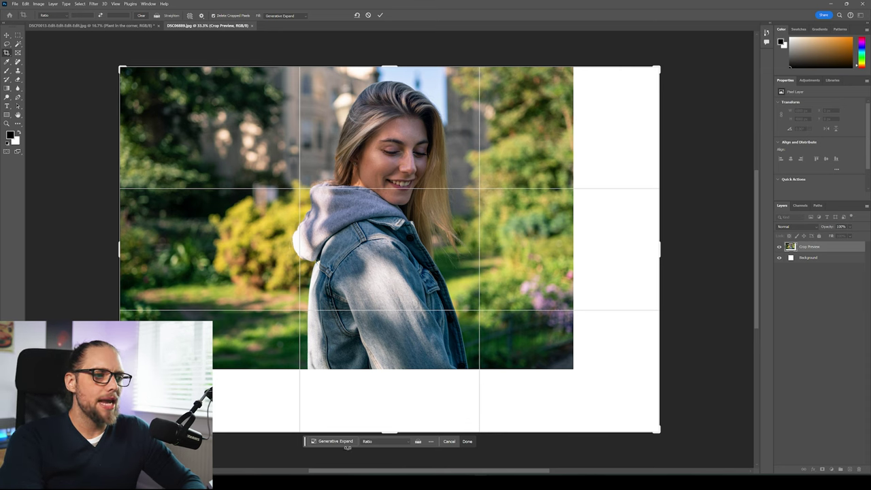
click(342, 443)
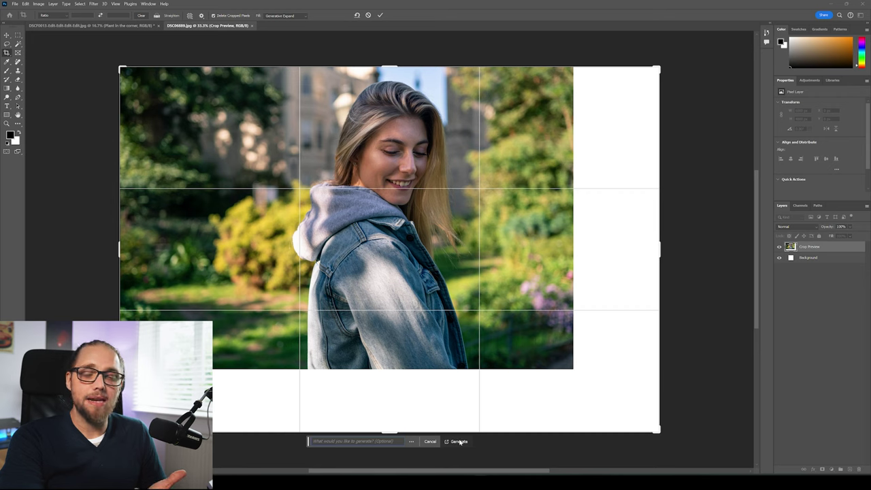
click(460, 442)
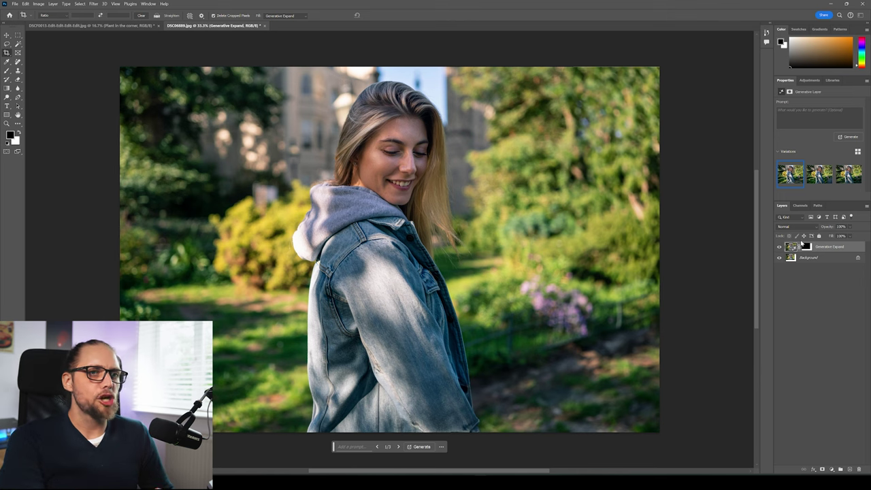
Step: Compare the Generative Expand variations of the portrait and choose the third one
click(819, 176)
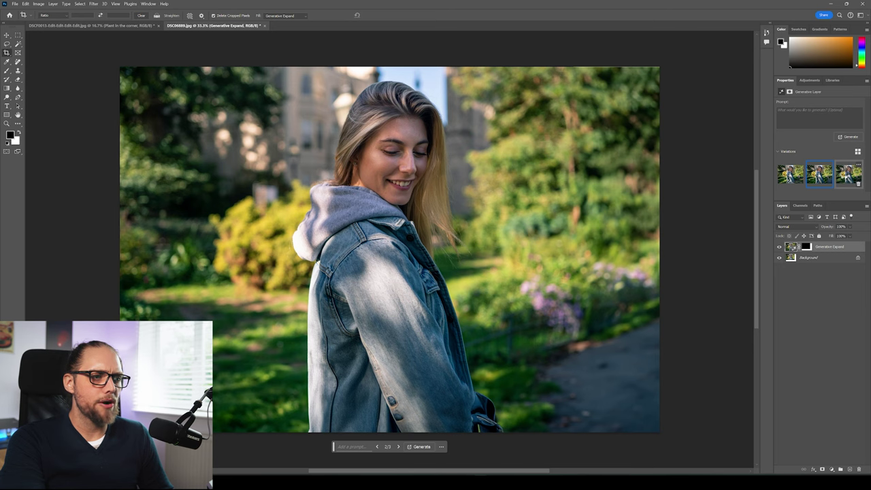
click(849, 176)
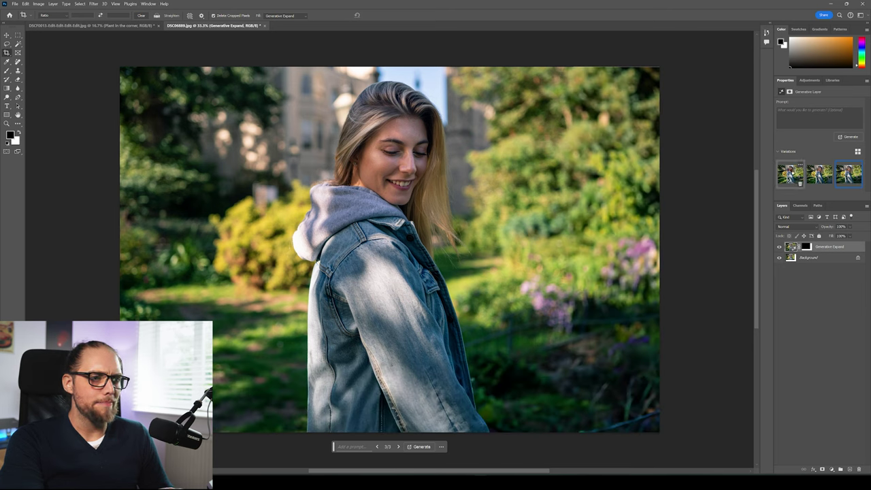
click(790, 176)
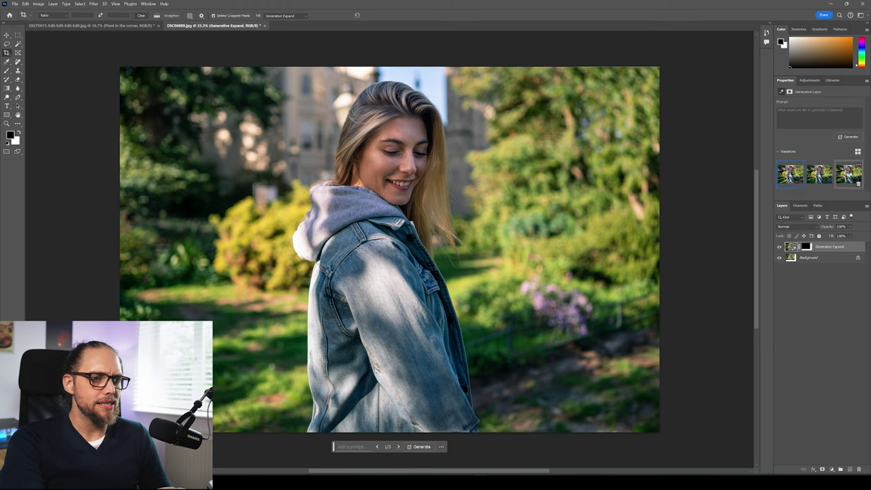
click(849, 173)
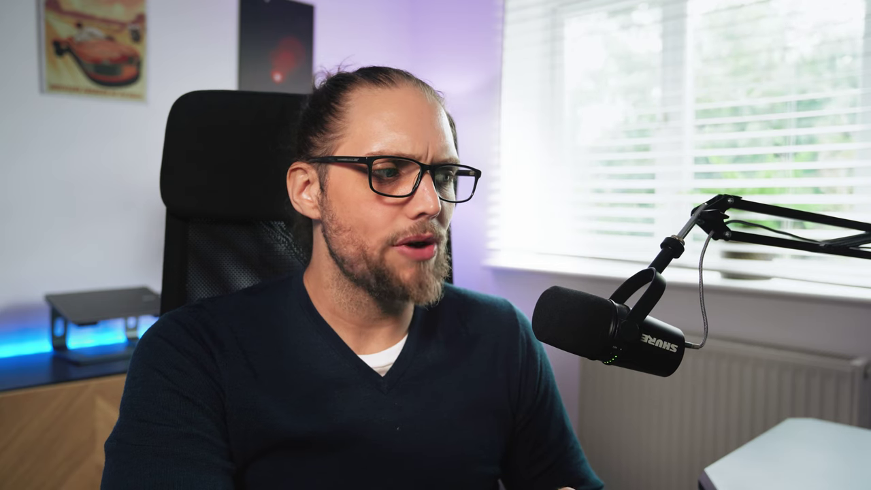